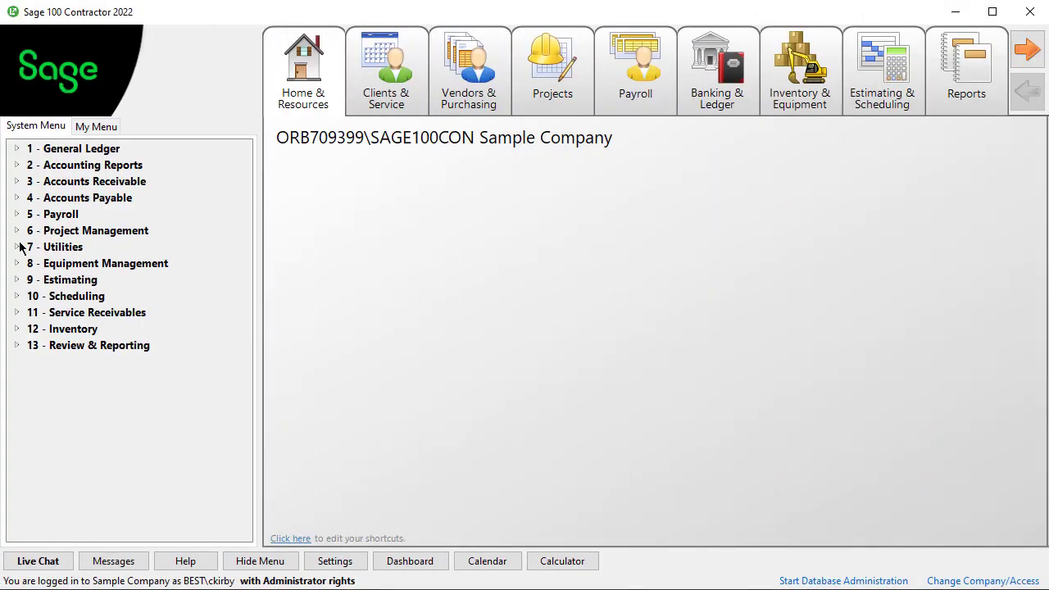
# - Open the company security User List
pyautogui.click(17, 247)
pyautogui.click(32, 279)
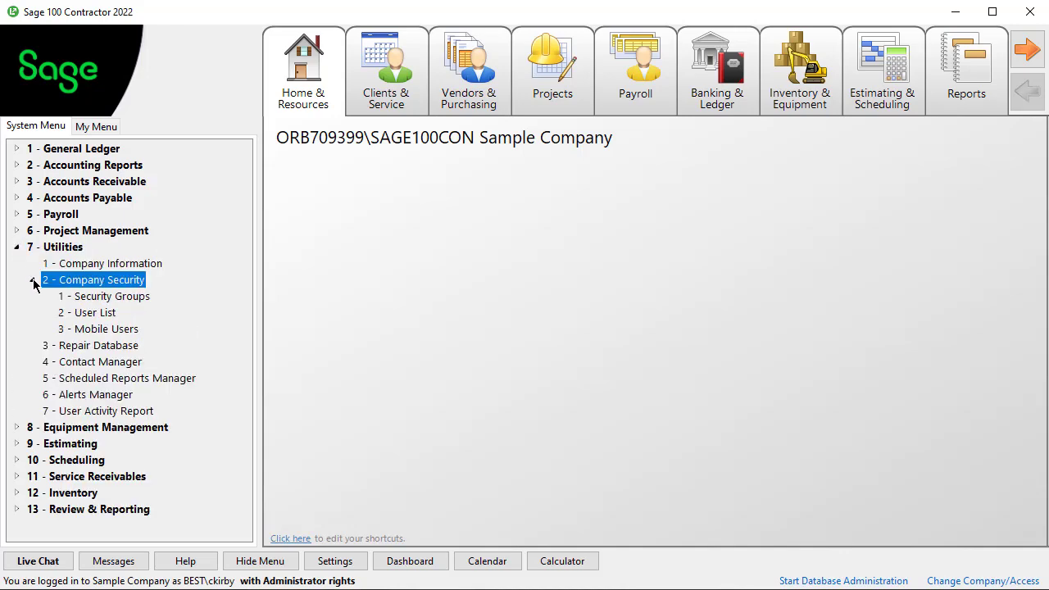
pyautogui.click(73, 312)
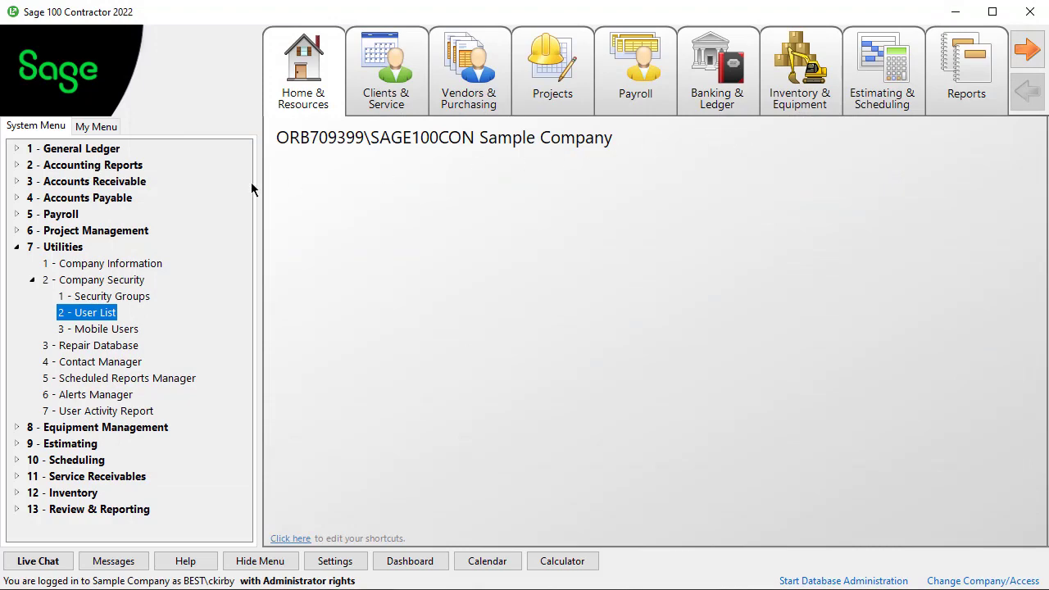
# - Display employee record 1 from payroll processing and view the lookup list of all employees
pyautogui.click(17, 214)
pyautogui.click(32, 247)
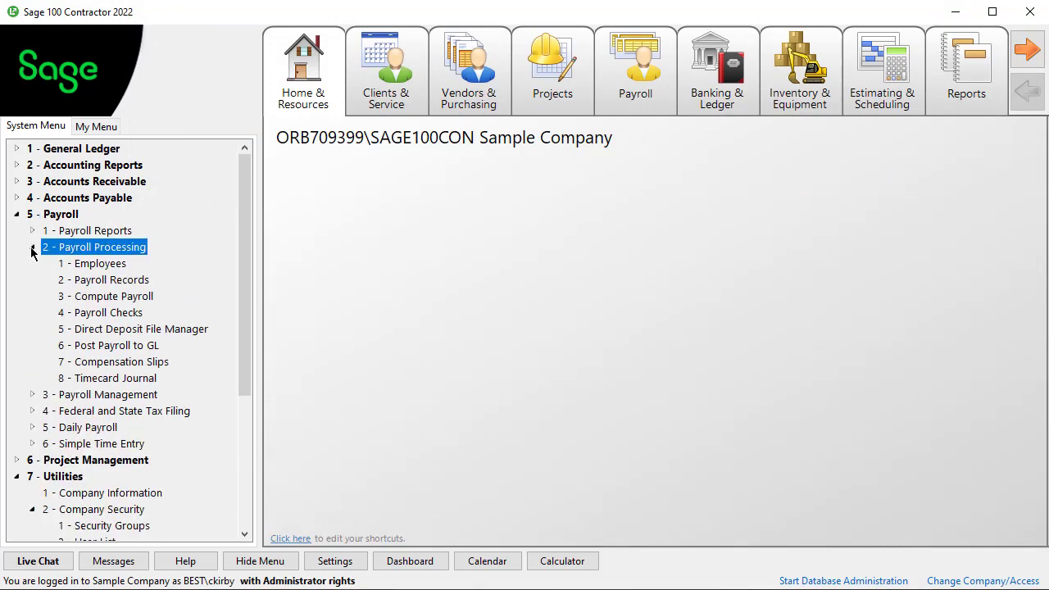
pyautogui.click(57, 265)
pyautogui.doubleClick(57, 265)
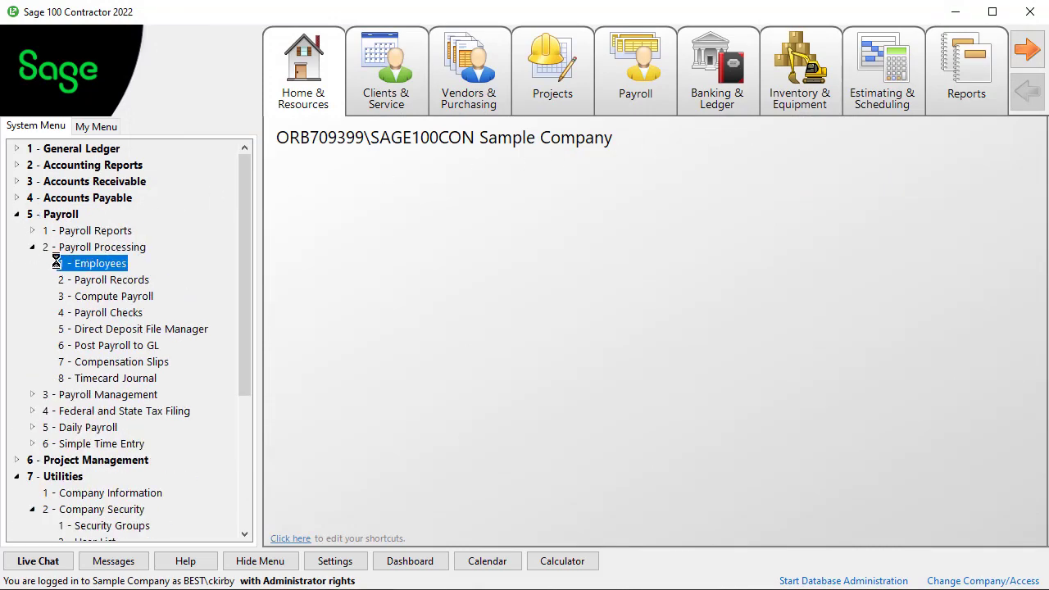
pyautogui.write('1')
pyautogui.press('Tab')
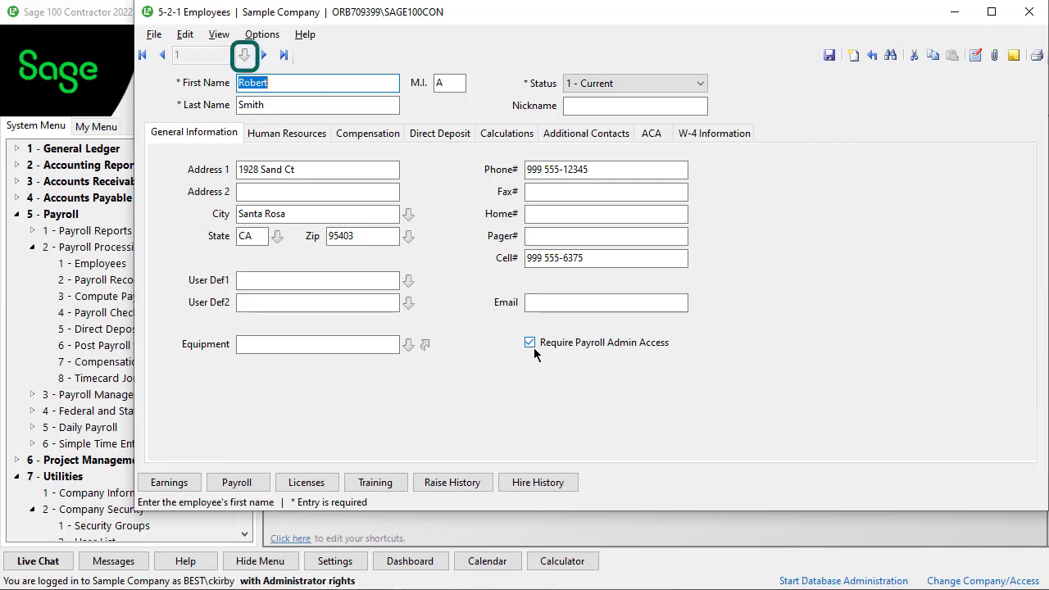
pyautogui.press('F9')
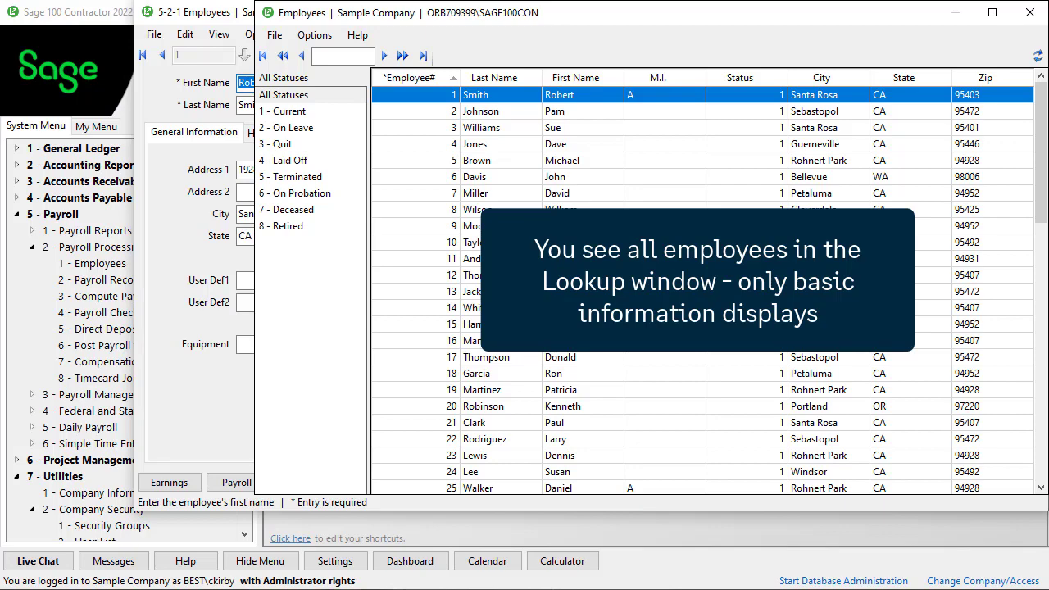
pyautogui.press('Escape')
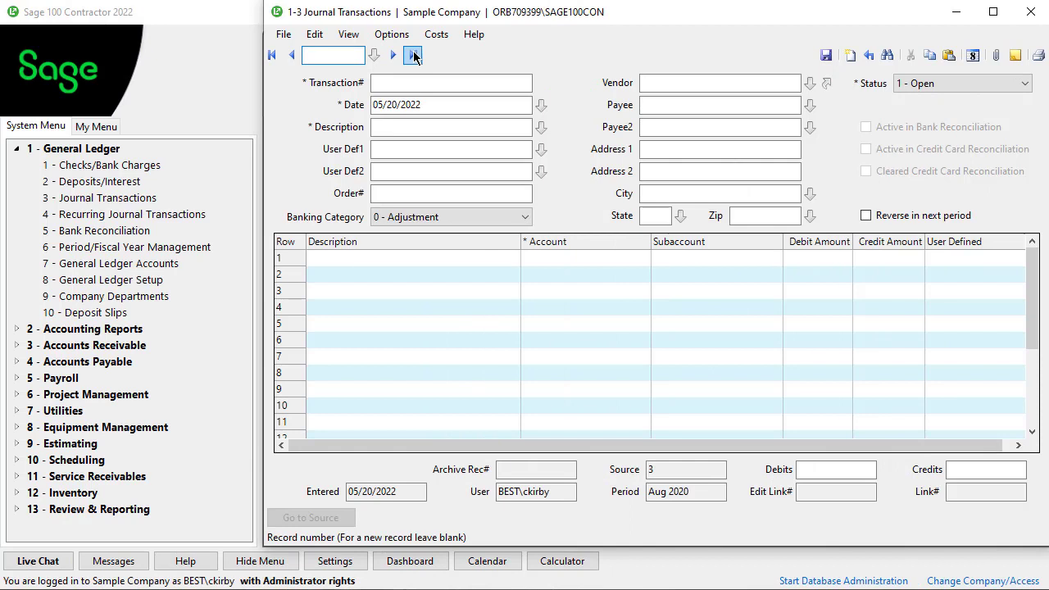
# - Display the last journal transaction and open its summary payroll posting log
pyautogui.click(414, 55)
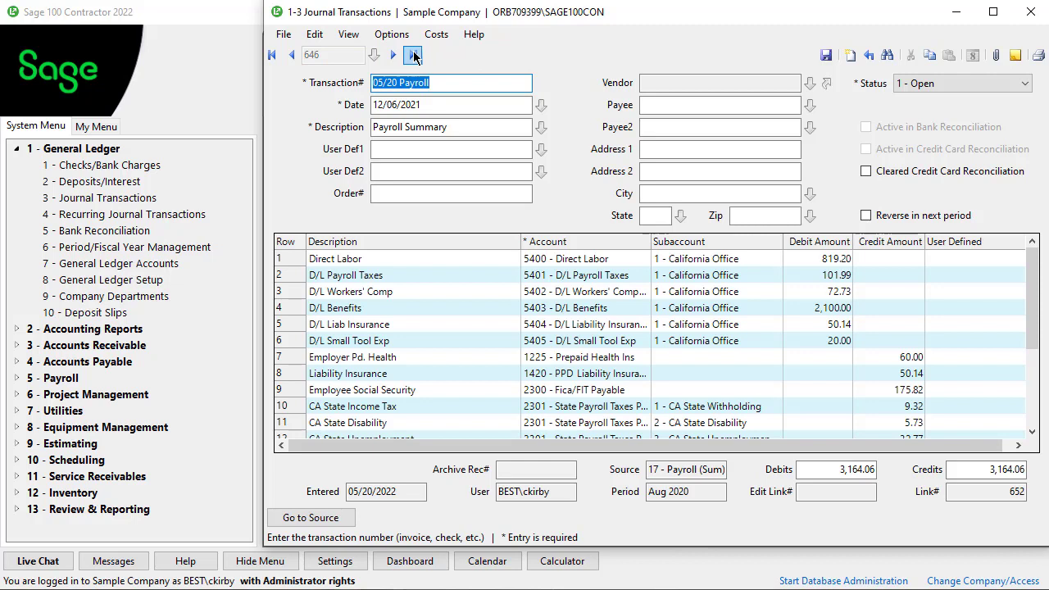
pyautogui.click(393, 37)
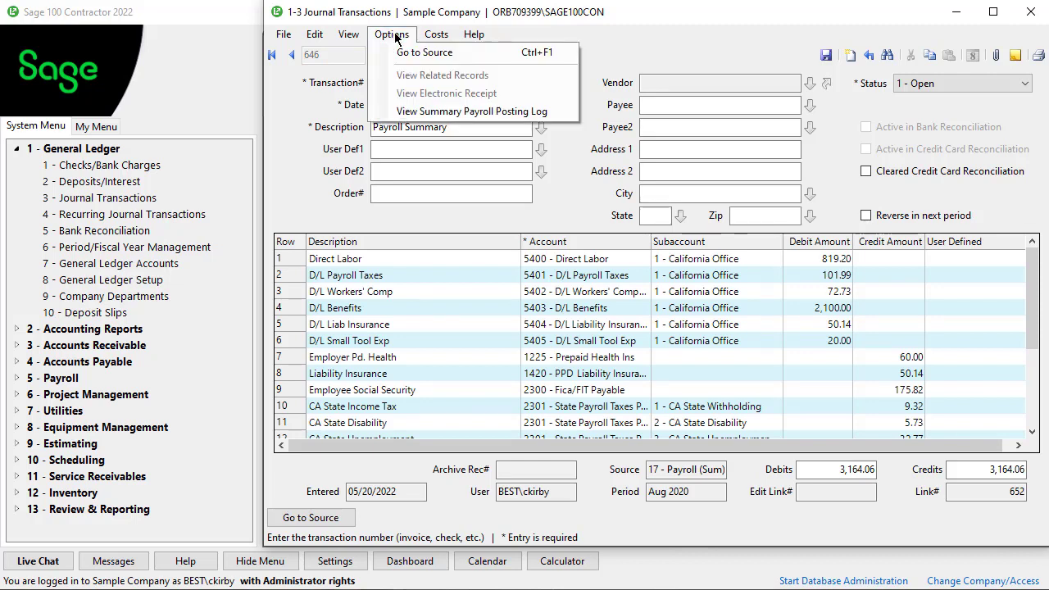
pyautogui.click(399, 115)
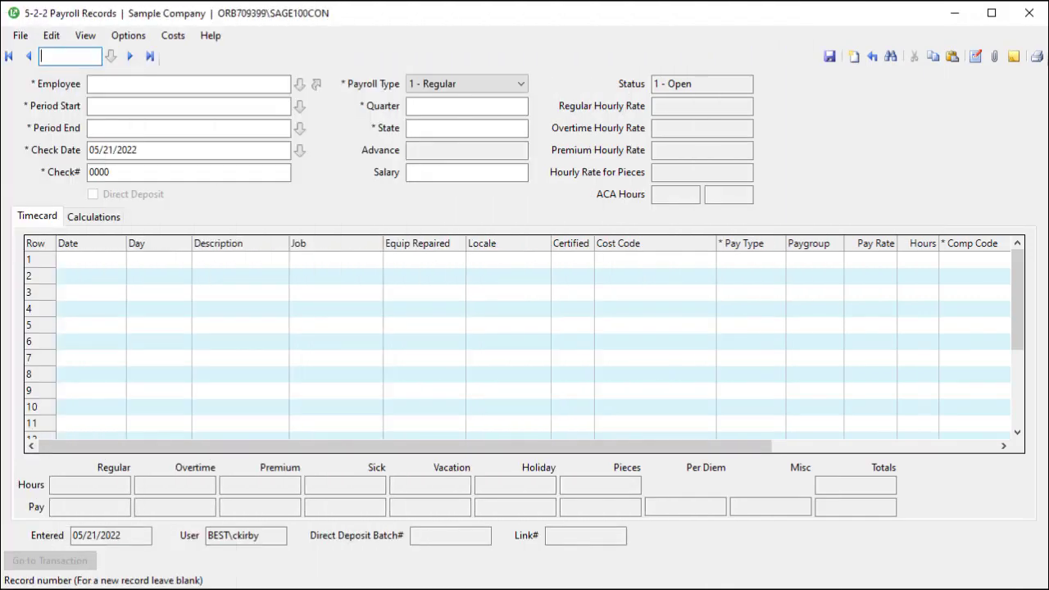
pyautogui.hotkey('alt', 'o')
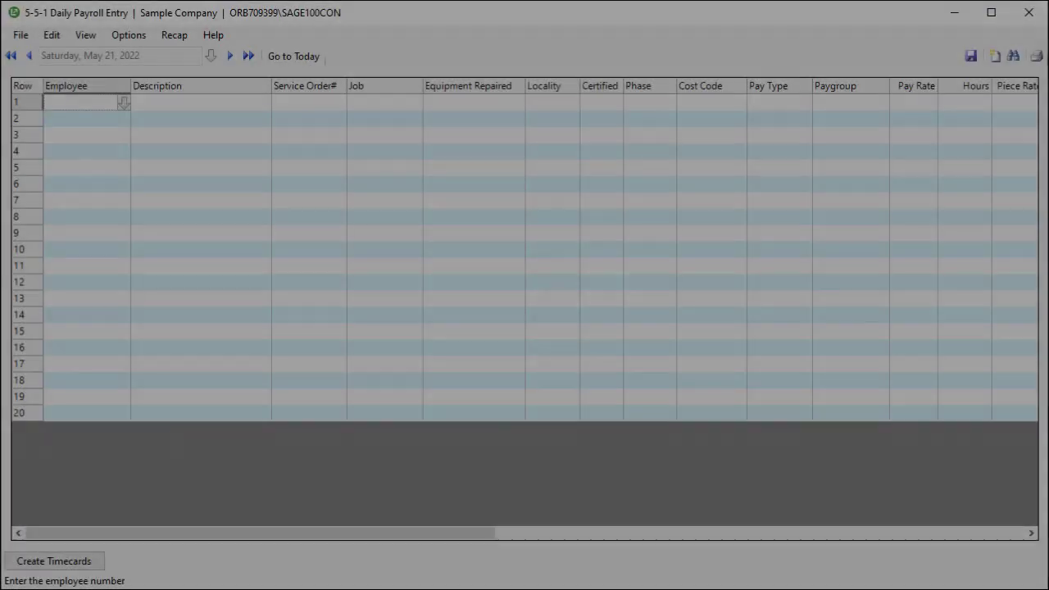
pyautogui.hotkey('alt', 'o')
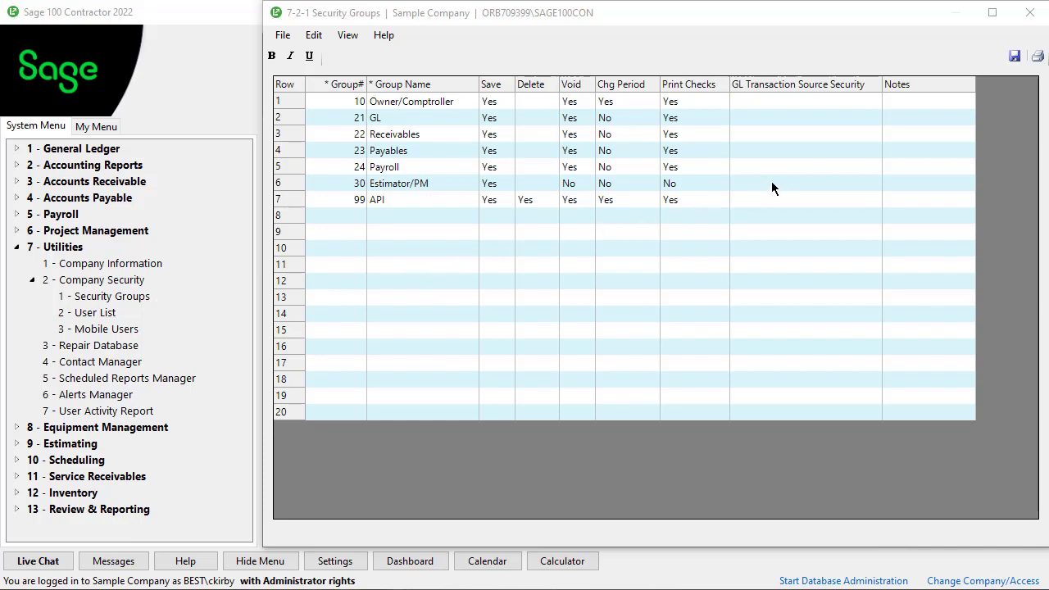
# - Set the Payroll group's GL transaction source security to Payroll, Payroll (Sum) and Daily Payroll (sources 16, 17 and 18)
pyautogui.click(807, 169)
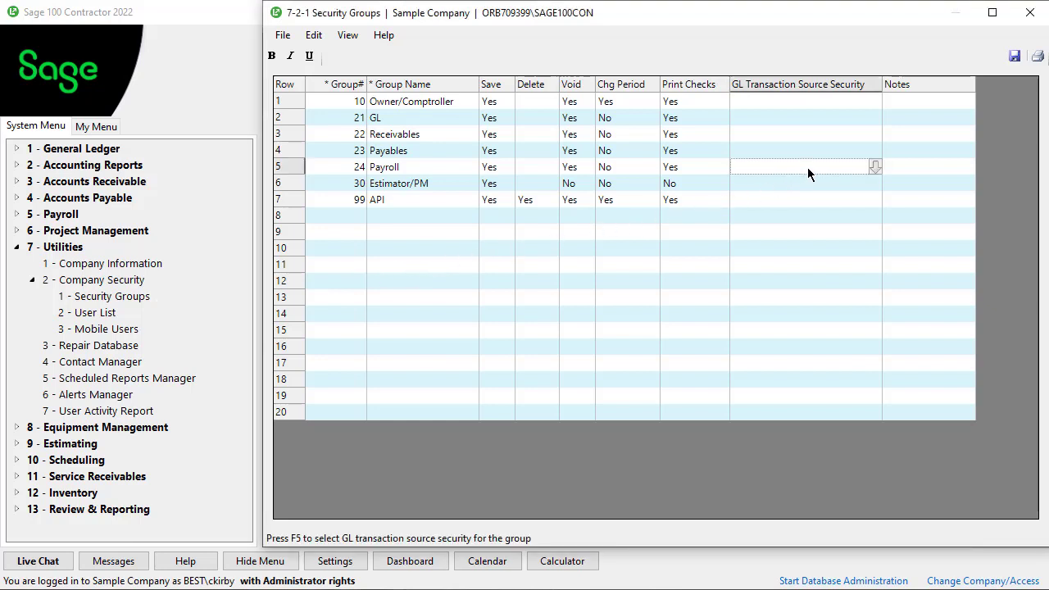
pyautogui.click(873, 166)
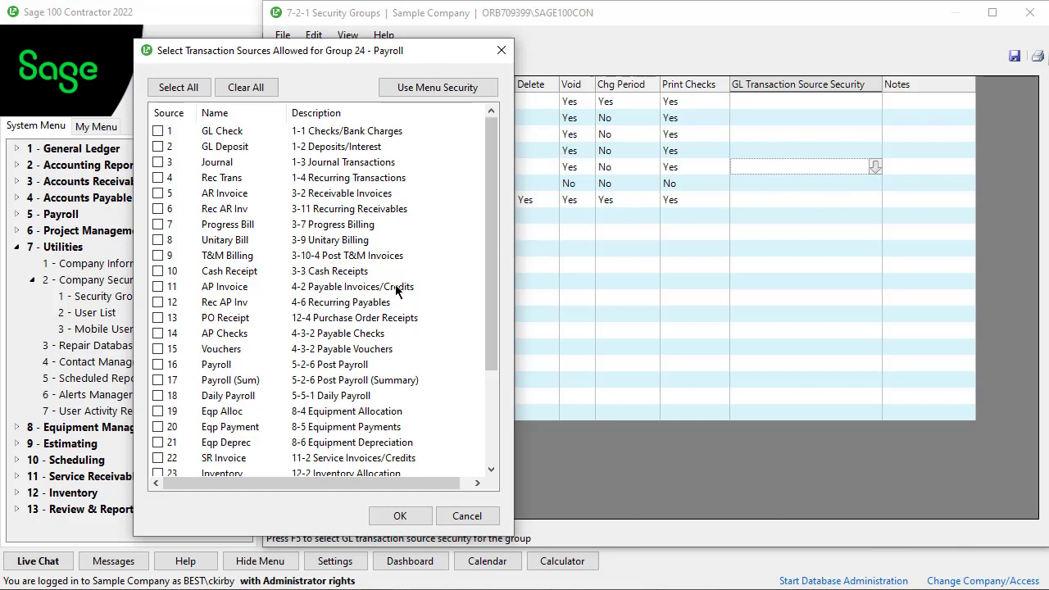
pyautogui.click(158, 364)
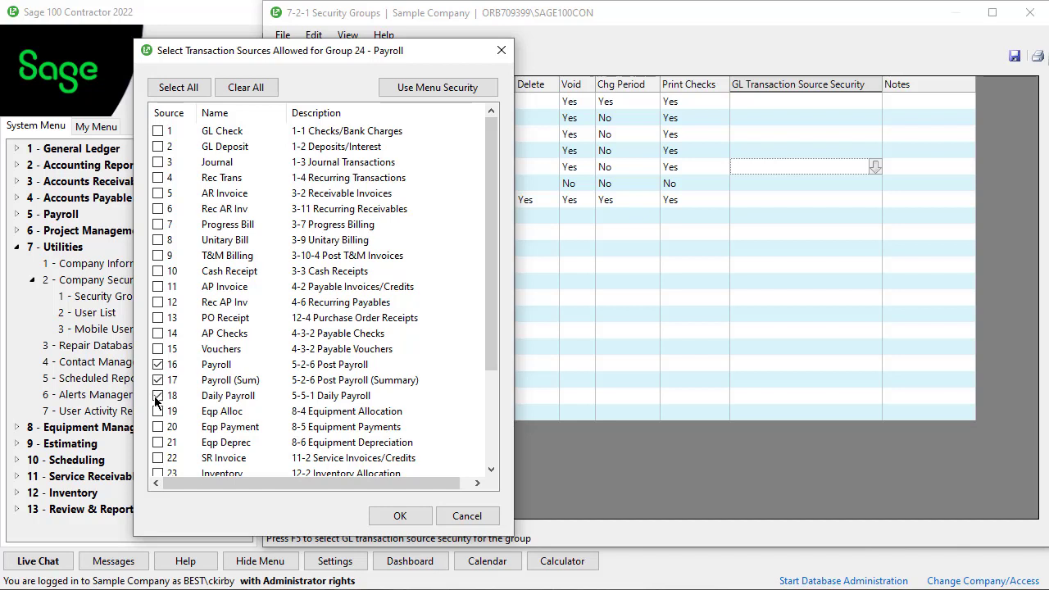
pyautogui.click(384, 516)
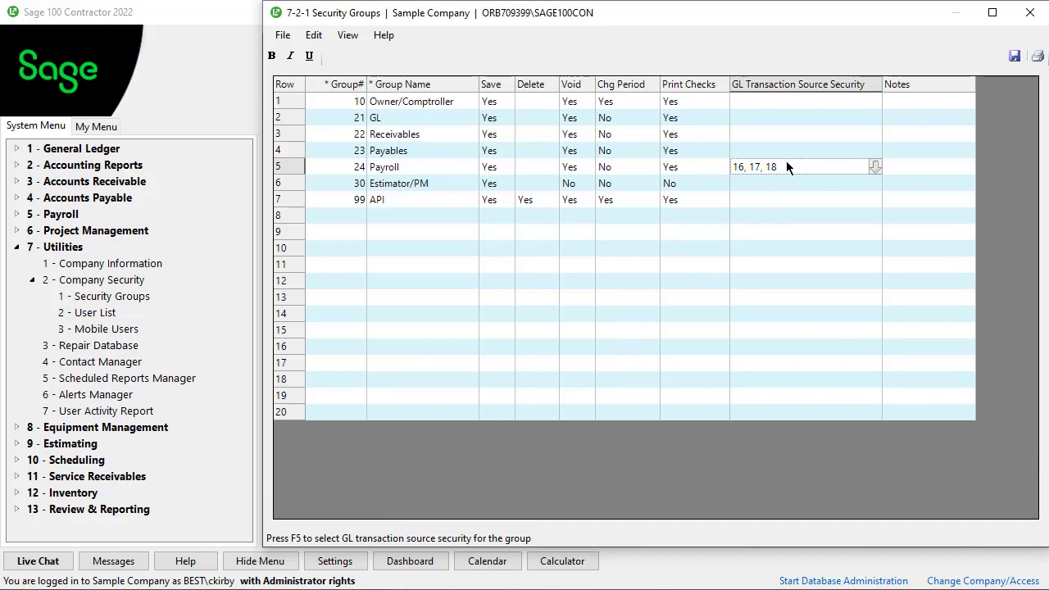
# - Allow the Payables group the GL transaction sources 11 through 15, from AP Invoice to Vouchers
pyautogui.click(798, 153)
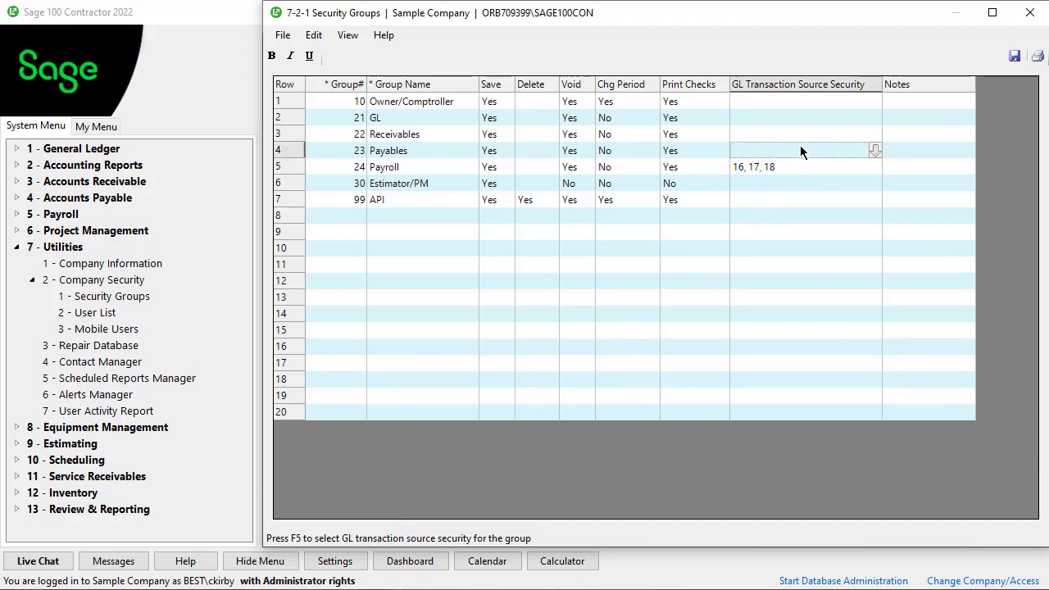
pyautogui.click(874, 151)
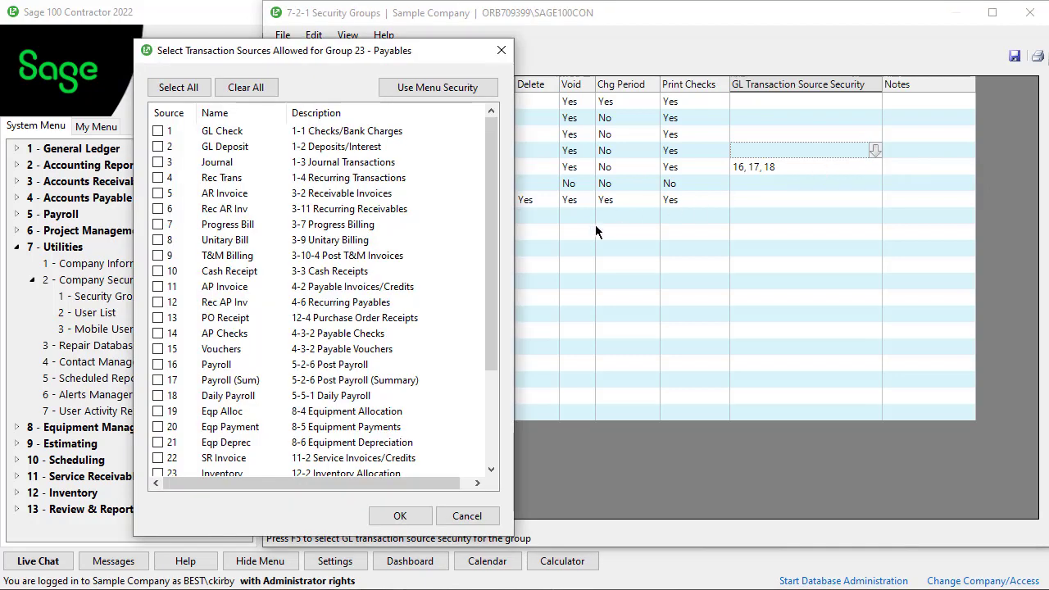
pyautogui.click(184, 286)
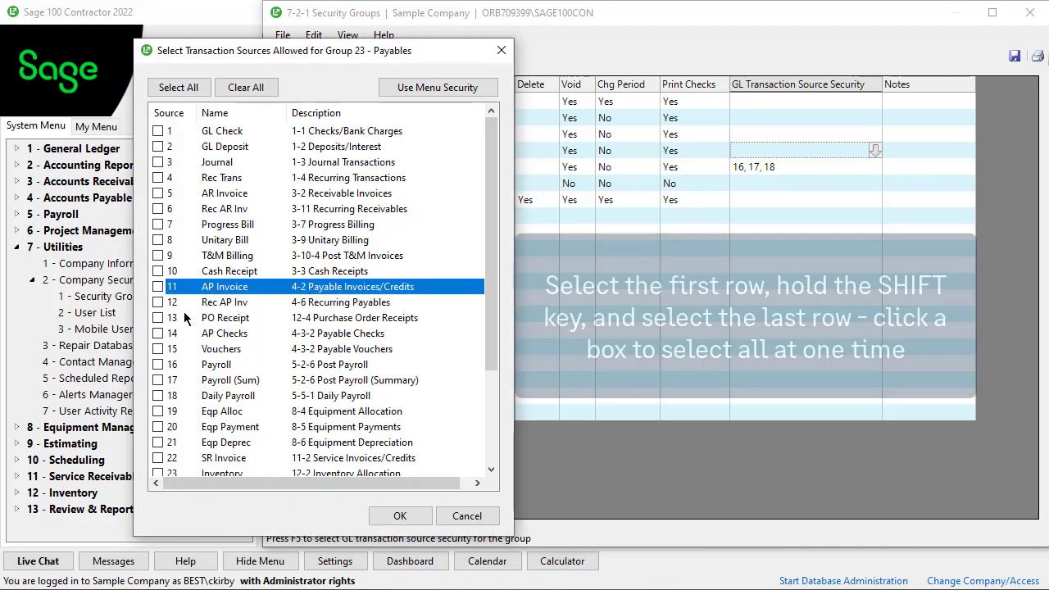
pyautogui.keyDown('shift'); pyautogui.click(178, 351); pyautogui.keyUp('shift')
pyautogui.click(158, 349)
# - Also allow the Payables group sources 25 through 29, from AP Credit Card to AP ACH, and accept the selection
pyautogui.scroll(-3, 169, 367)
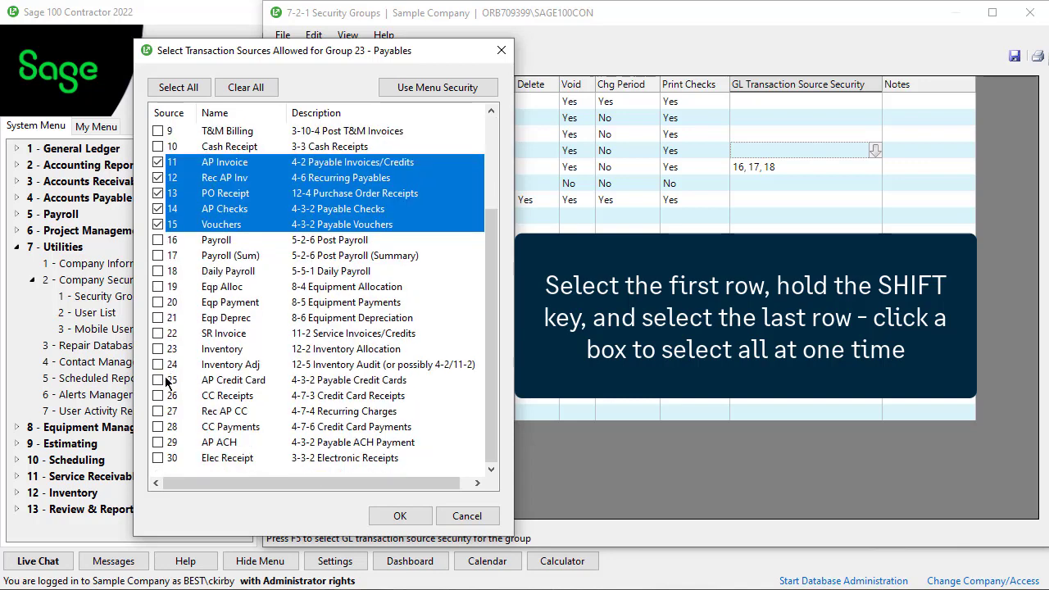
pyautogui.click(172, 382)
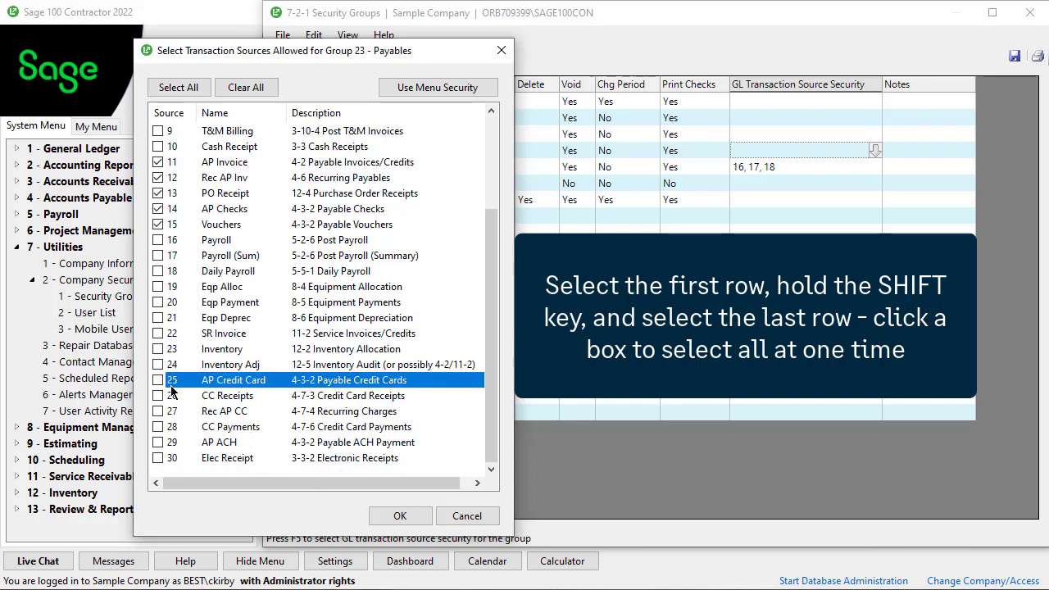
pyautogui.keyDown('shift'); pyautogui.click(172, 442); pyautogui.keyUp('shift')
pyautogui.click(158, 443)
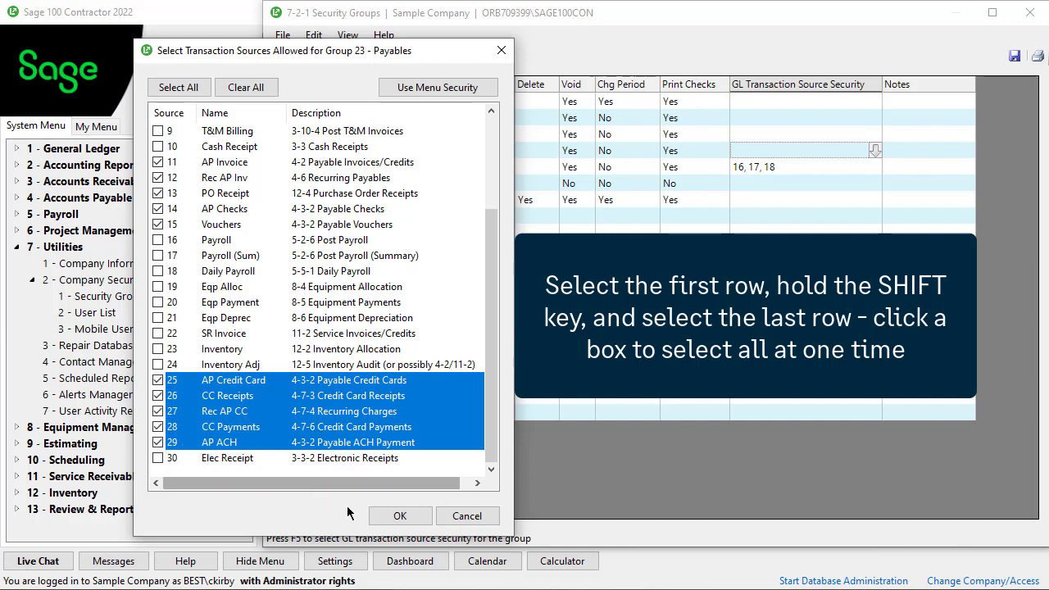
pyautogui.click(399, 516)
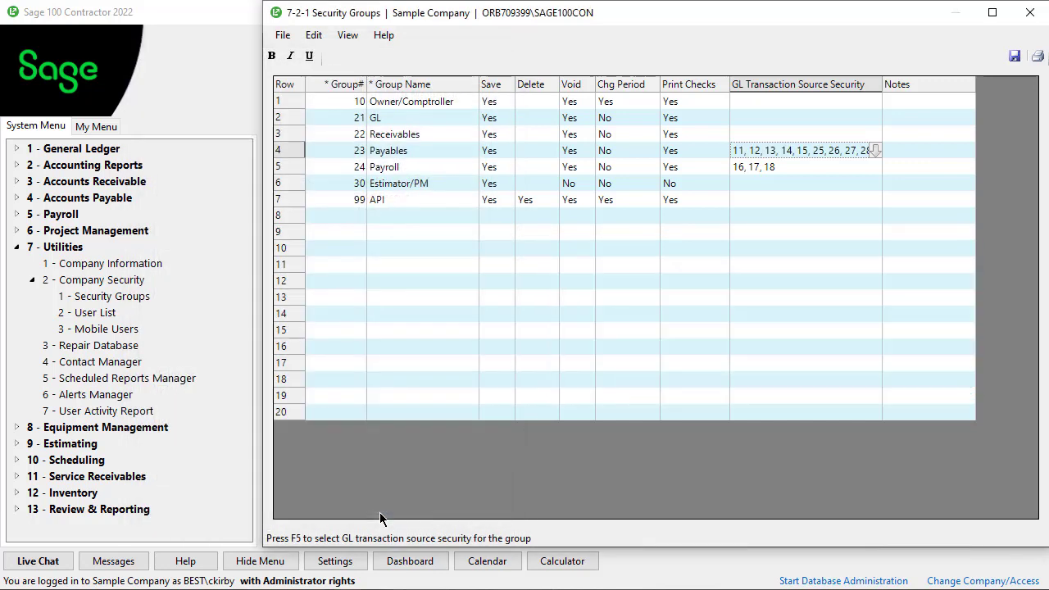
# - Select the Estimator/PM group's allowed transaction sources based on its existing menu security
pyautogui.click(799, 183)
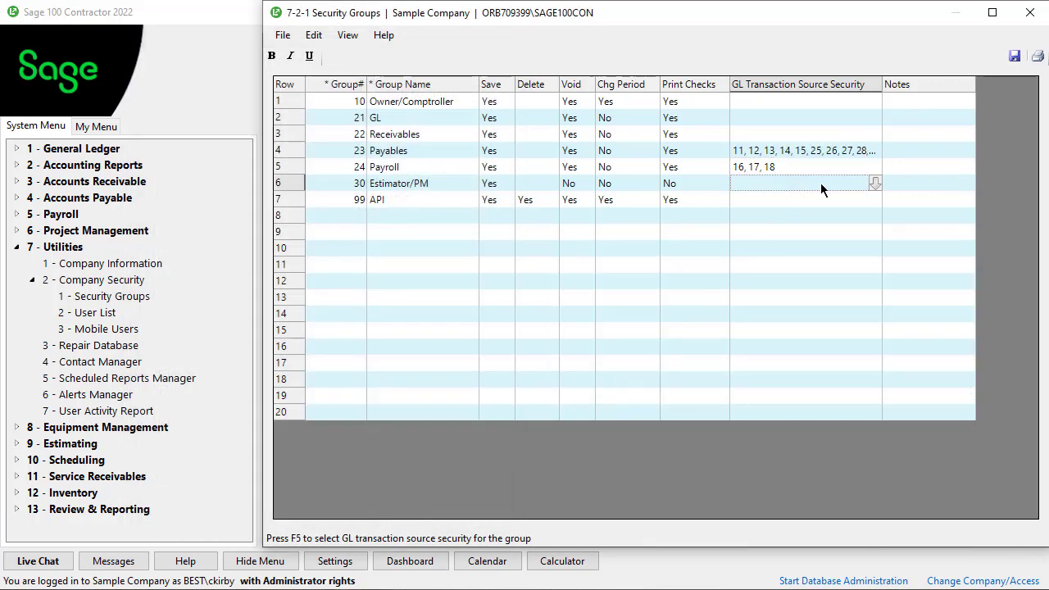
pyautogui.click(872, 182)
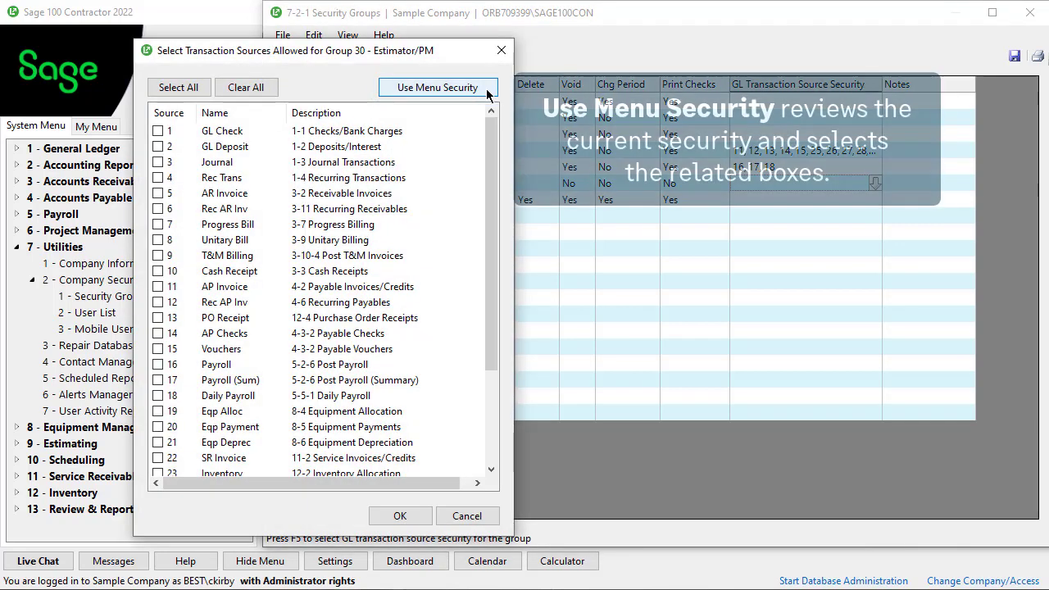
pyautogui.click(485, 89)
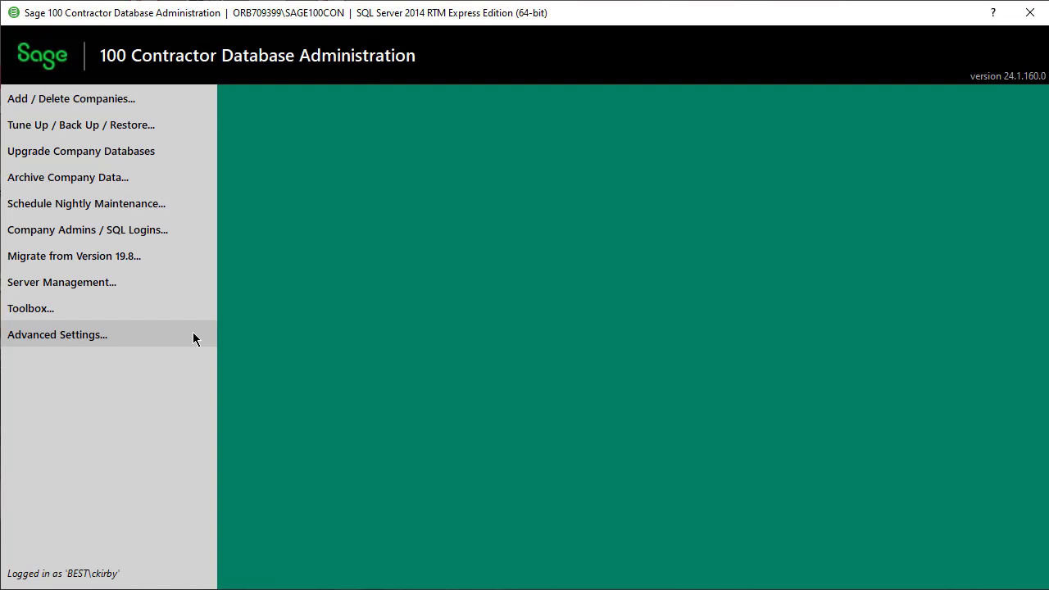
# - In the advanced file attachment settings, disallow copies for Employees, links for Project Management, and both for Equipment Management, then save the changes
pyautogui.click(193, 332)
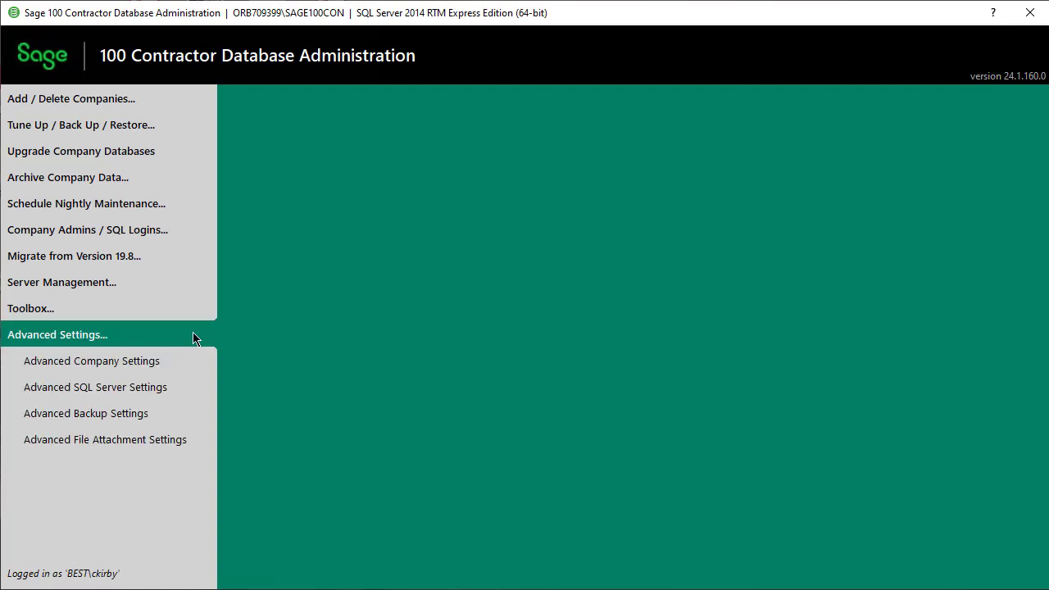
pyautogui.click(192, 439)
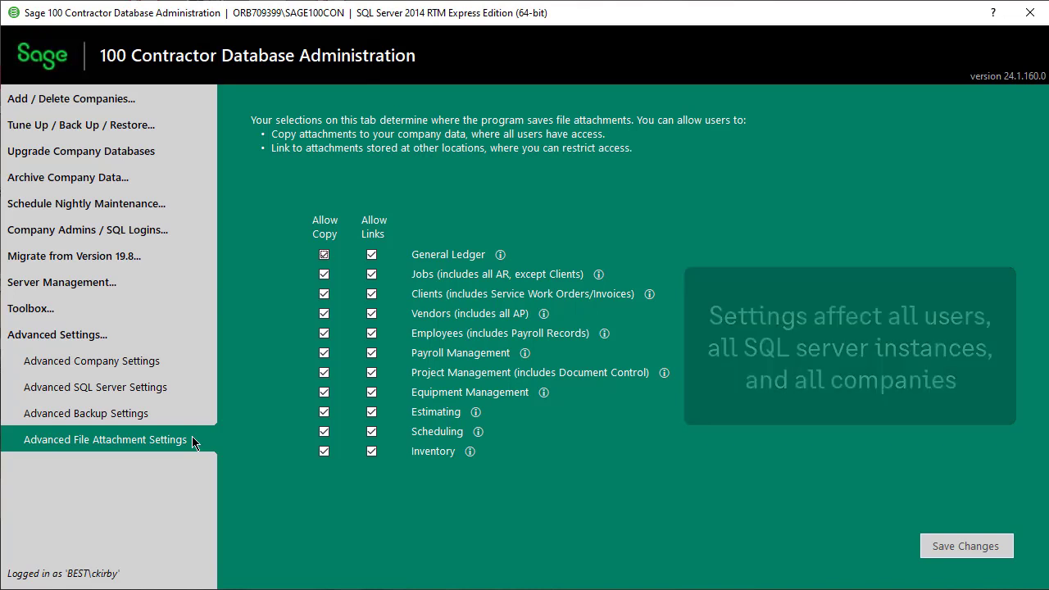
pyautogui.click(324, 334)
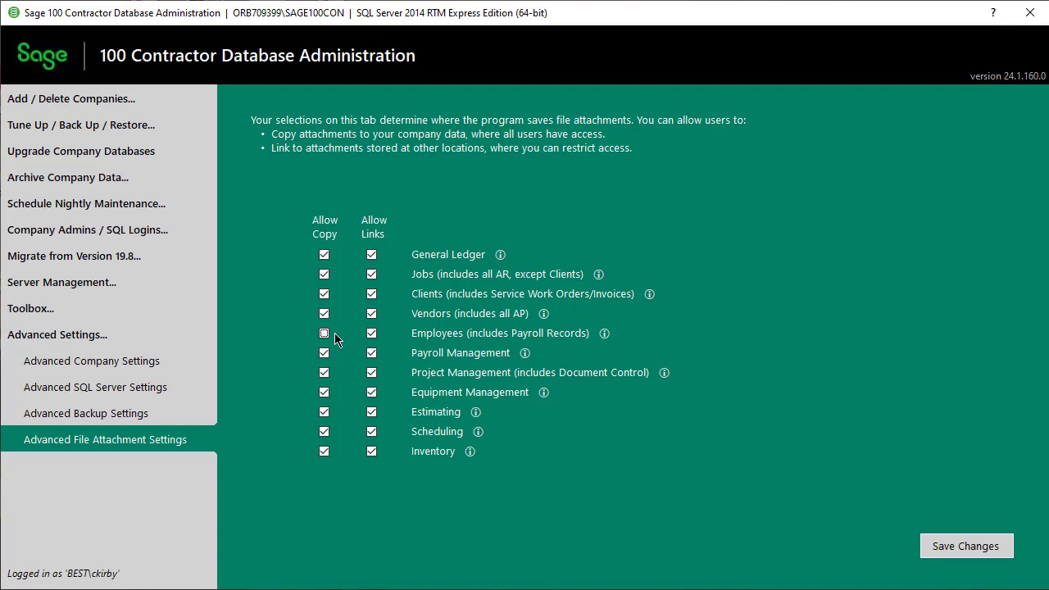
pyautogui.click(371, 374)
pyautogui.click(324, 393)
pyautogui.click(372, 394)
pyautogui.moveTo(541, 397)
pyautogui.click(935, 551)
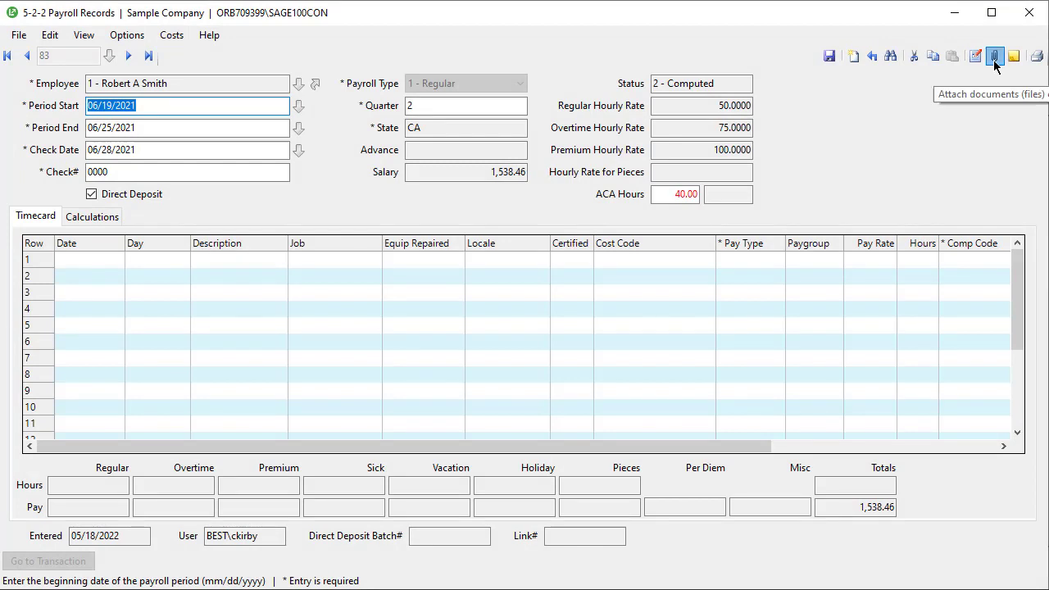
# - Examine the attachment types offered when adding an attachment to the payroll record, the Williams Post Office proposal and the forklift equipment record
pyautogui.click(994, 56)
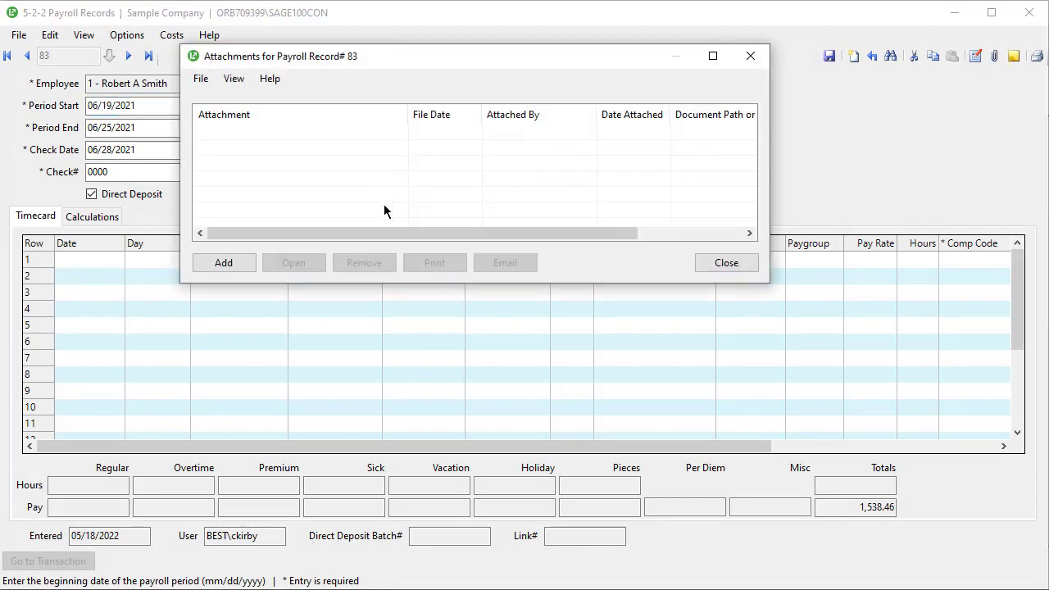
pyautogui.click(224, 262)
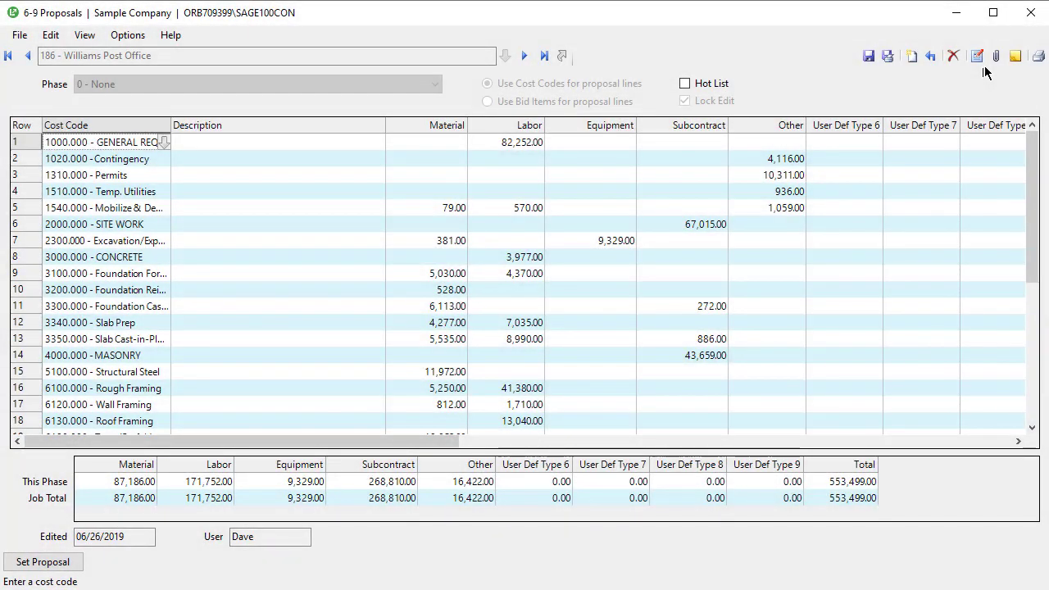
pyautogui.click(996, 55)
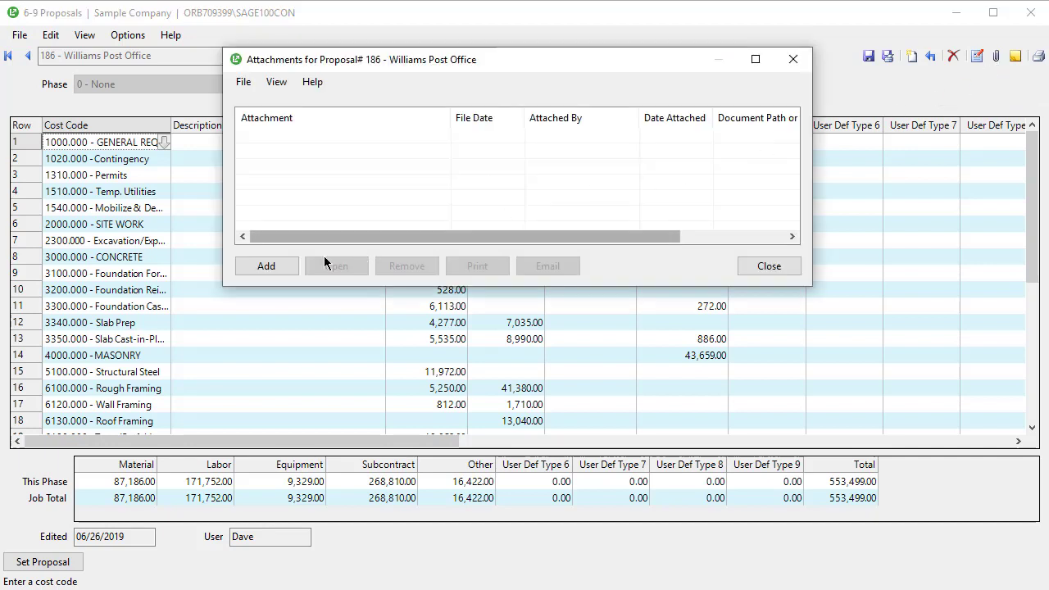
pyautogui.click(289, 265)
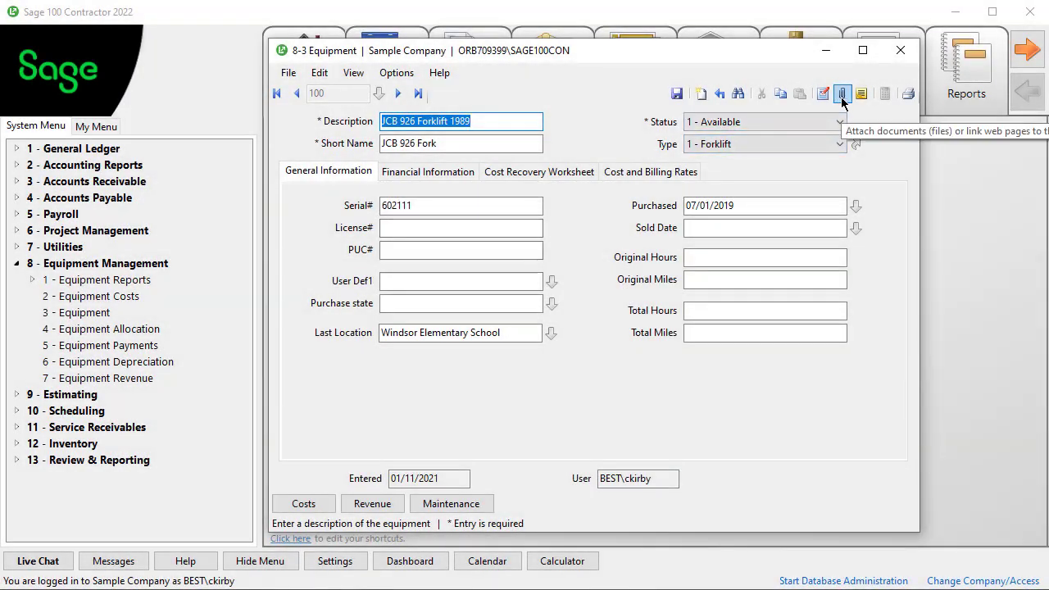
pyautogui.click(842, 95)
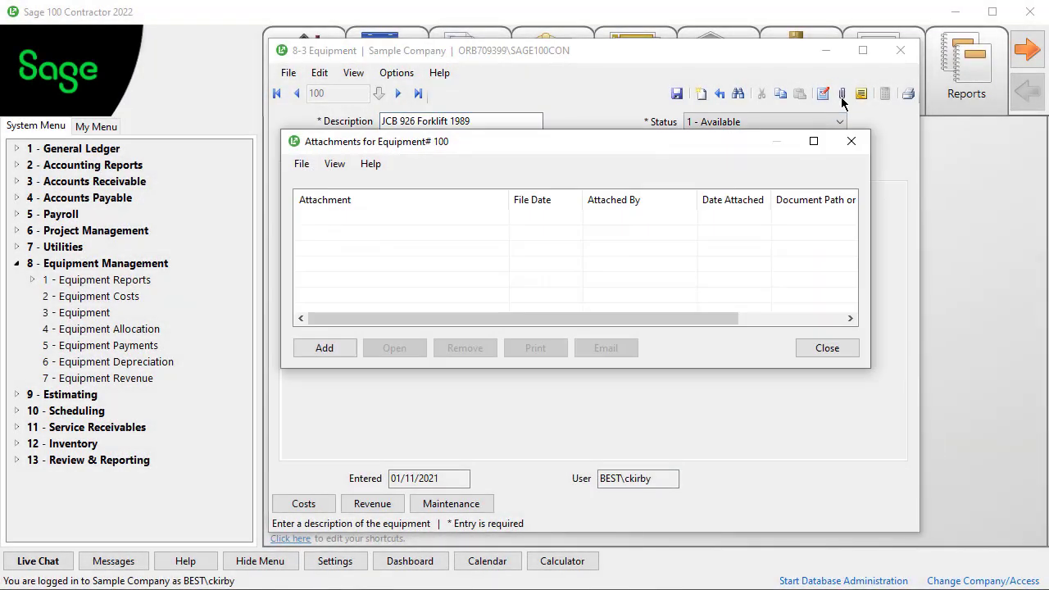
pyautogui.click(341, 348)
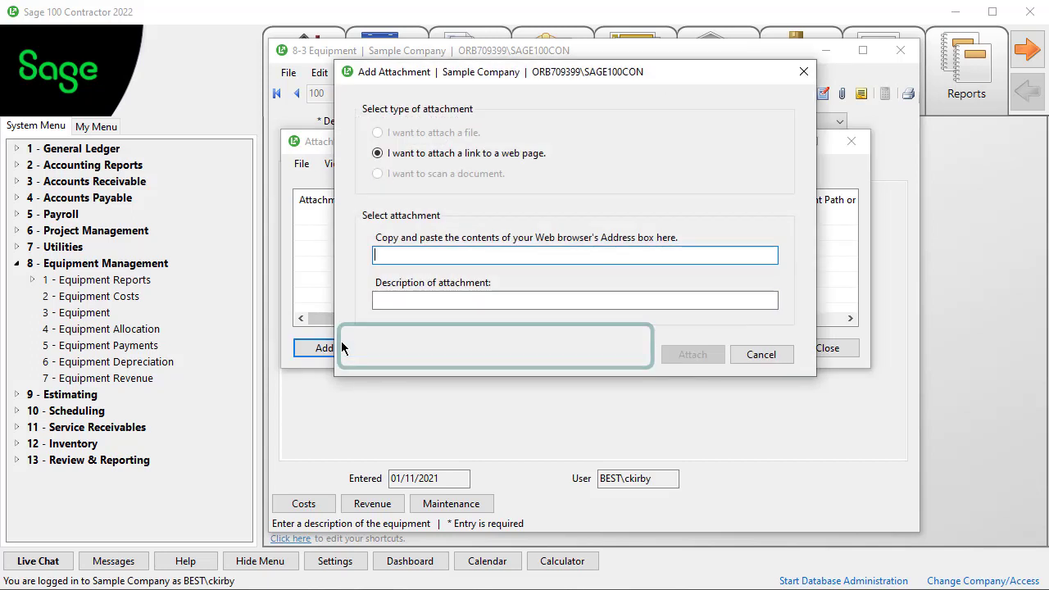